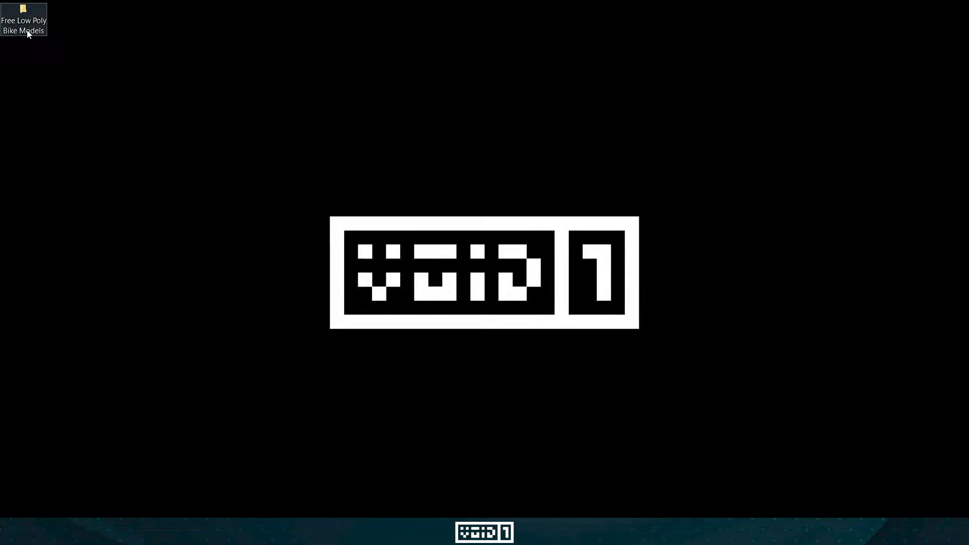
Step: Import the Free Low Poly Bike Models folder from the desktop into the project's Assets and dismiss the normal map settings dialog
drag(28, 33, 504, 401)
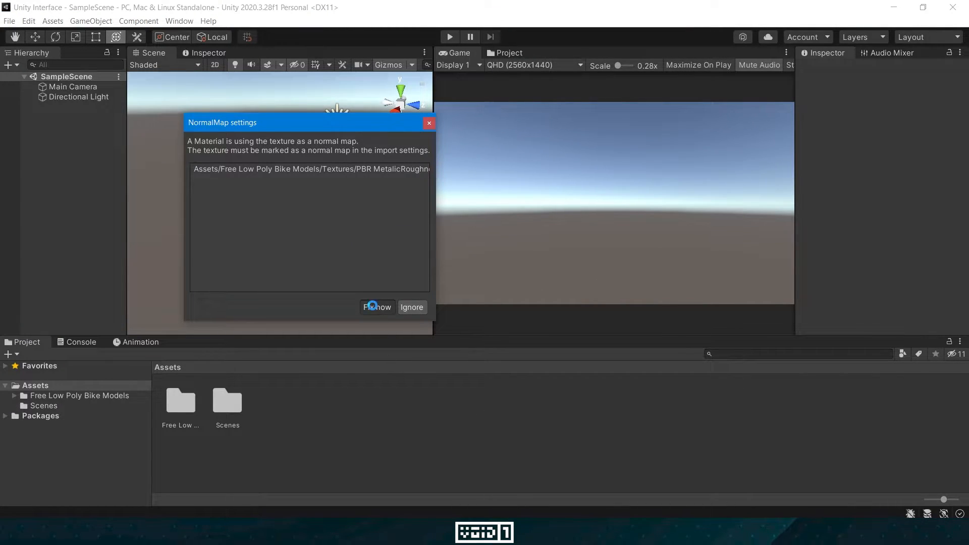
click(429, 123)
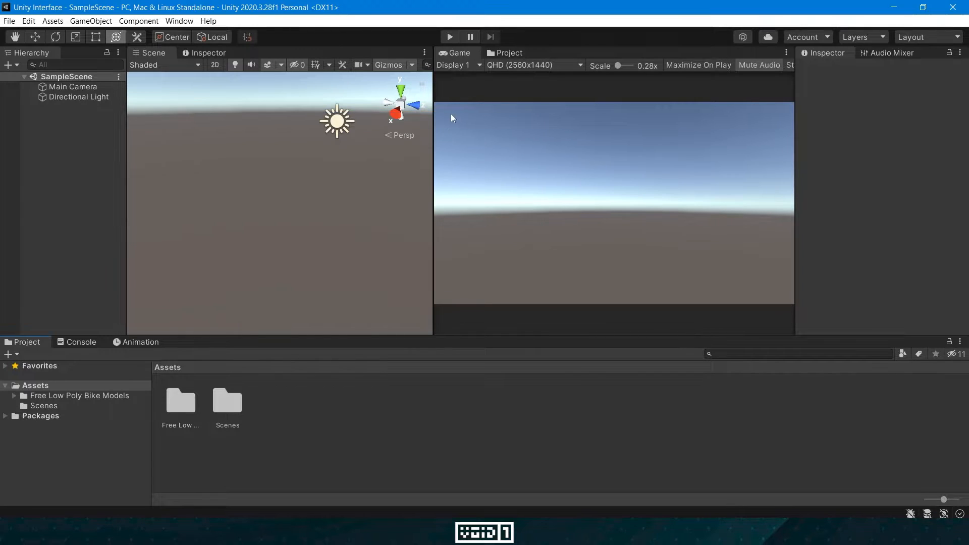
Step: Add a 3D cube to the scene, delete it again, and save the scene
right_click(56, 146)
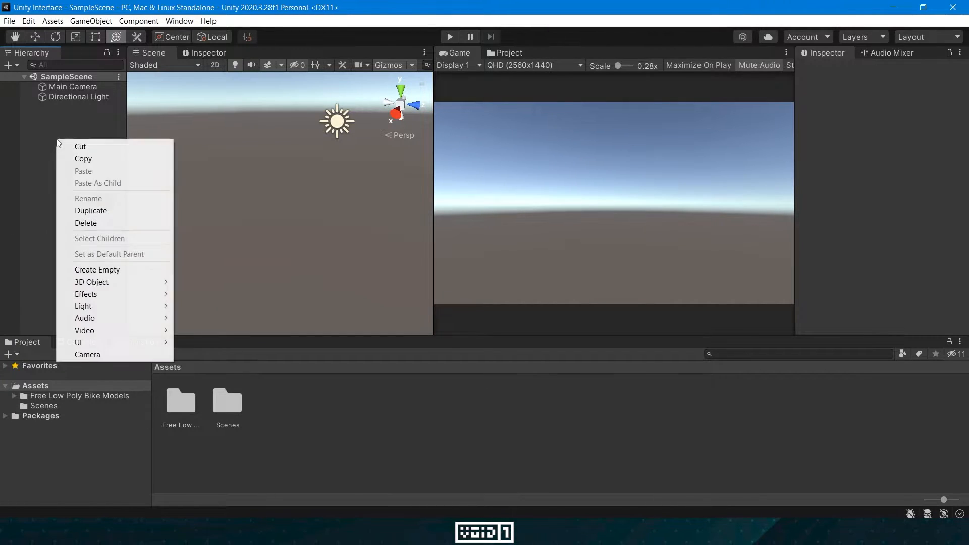
mouse_move(113, 283)
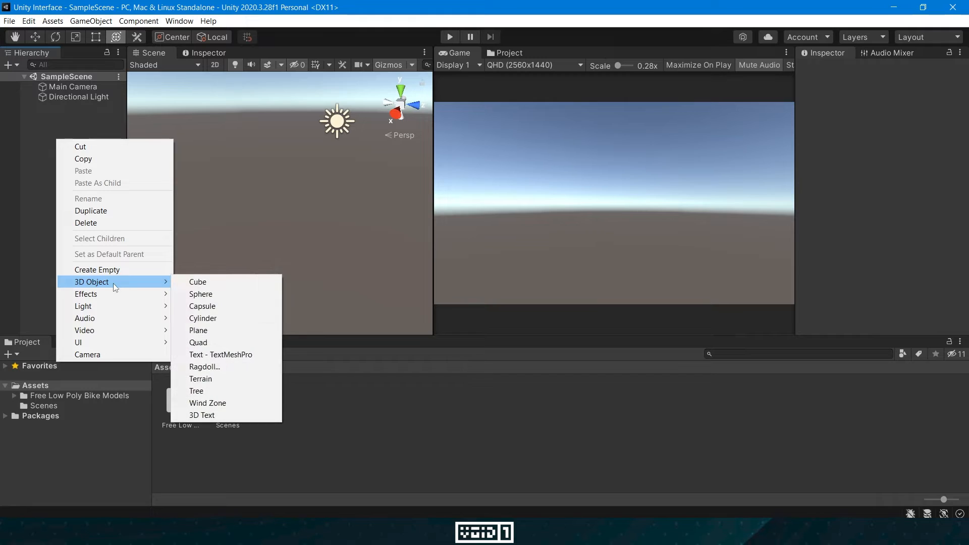
click(222, 283)
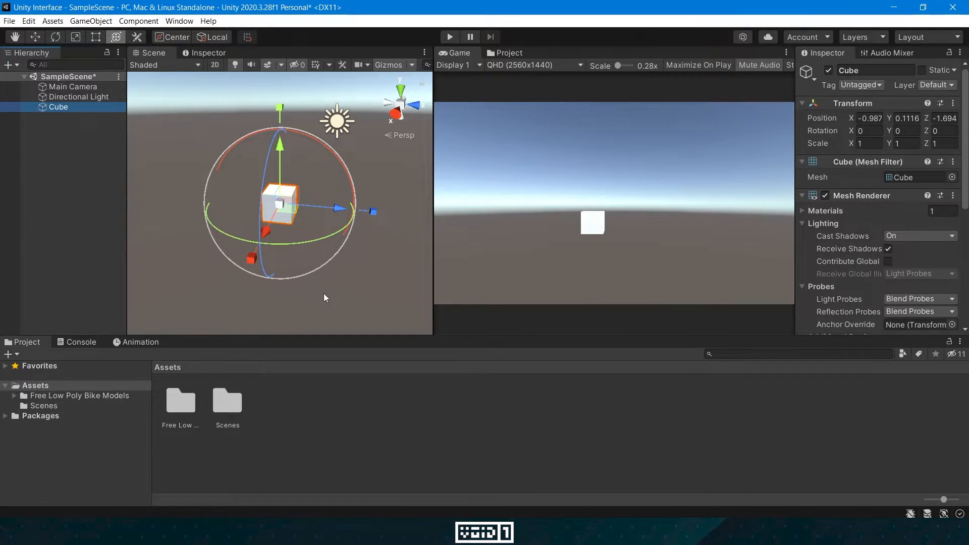
key(Delete)
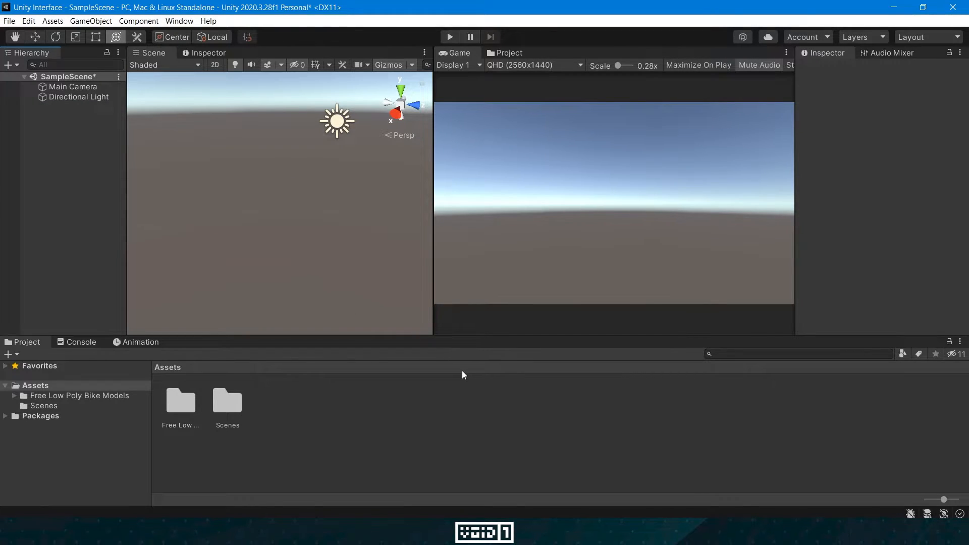
key(ctrl+s)
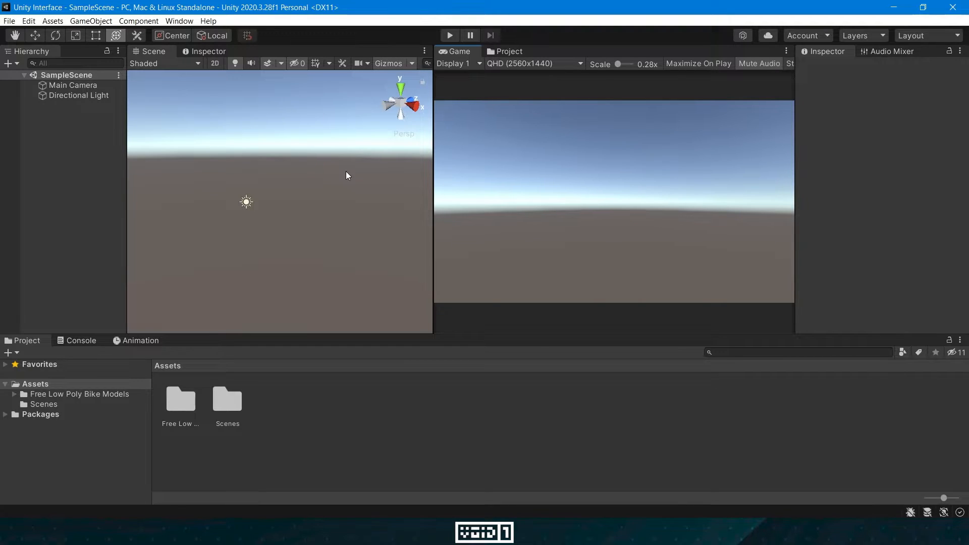
Step: Place the last model from the Free Low Poly Bike Models folder in the scene hierarchy and inspect the Main Camera's properties
click(177, 386)
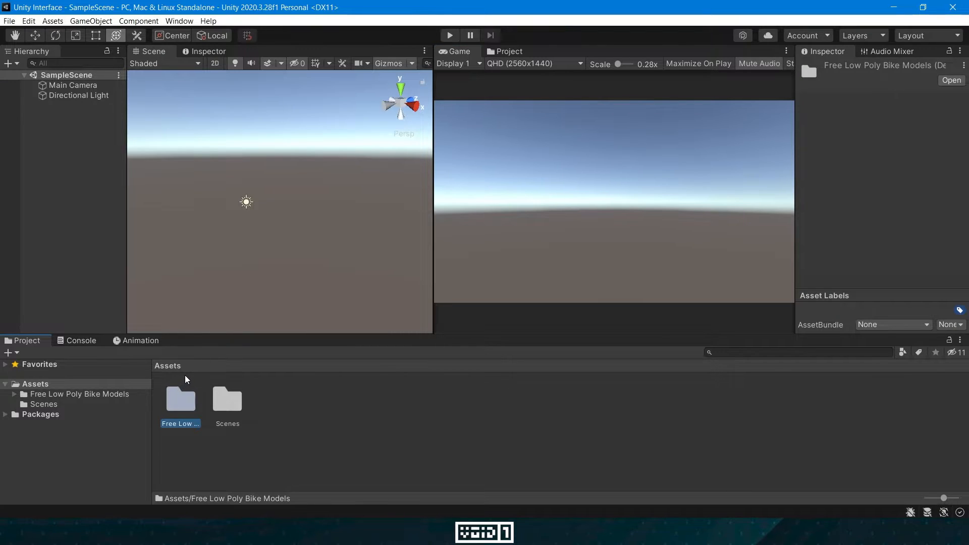
double_click(178, 396)
drag(362, 411, 56, 129)
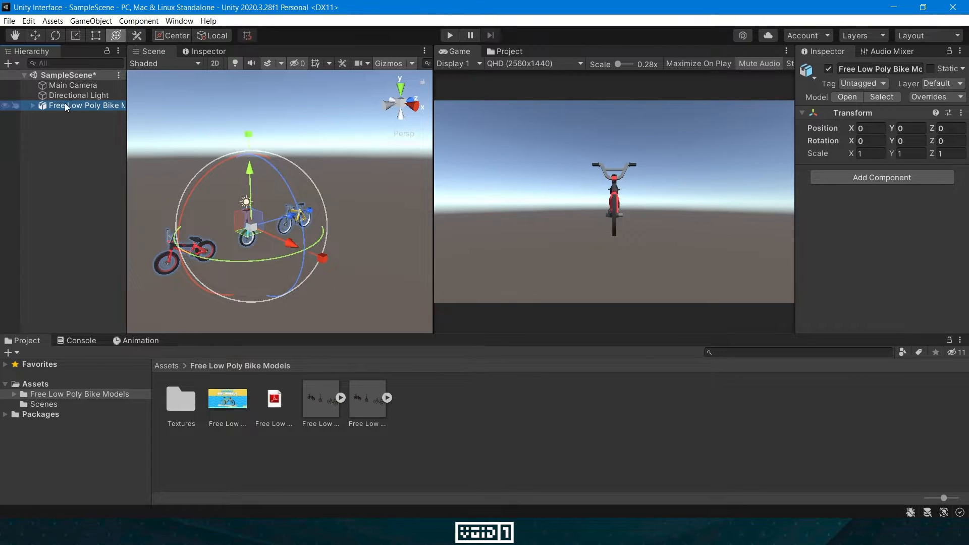
click(55, 85)
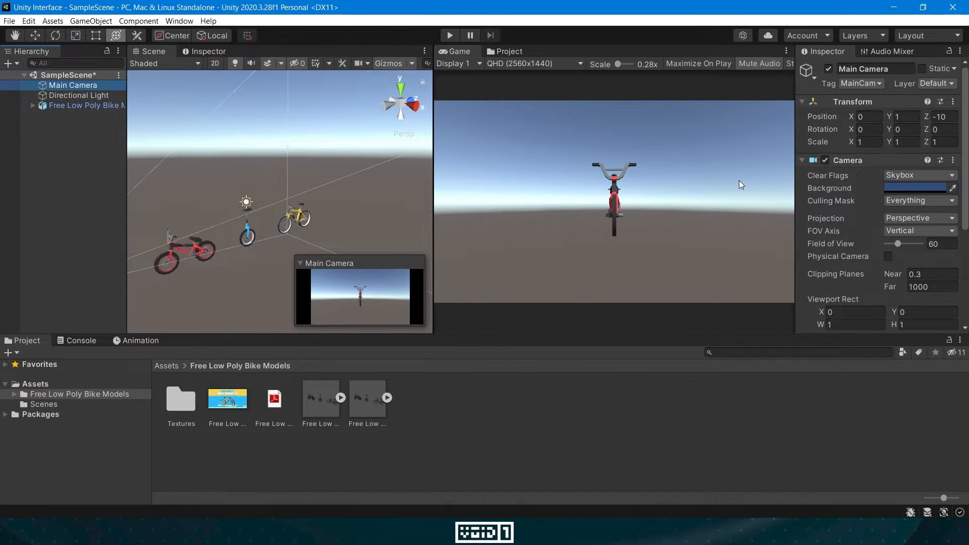
click(568, 222)
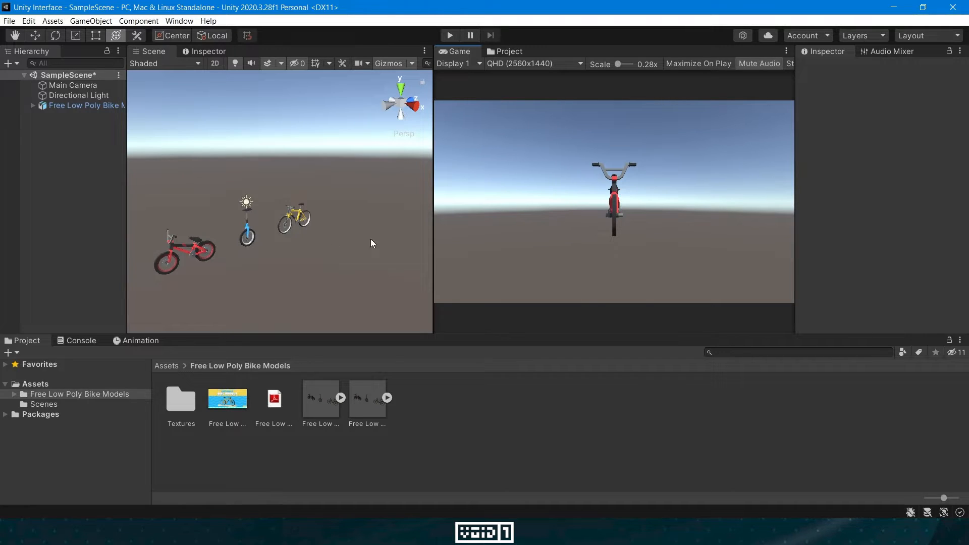
Step: Set the Y rotation of the bike models object to 90
click(92, 108)
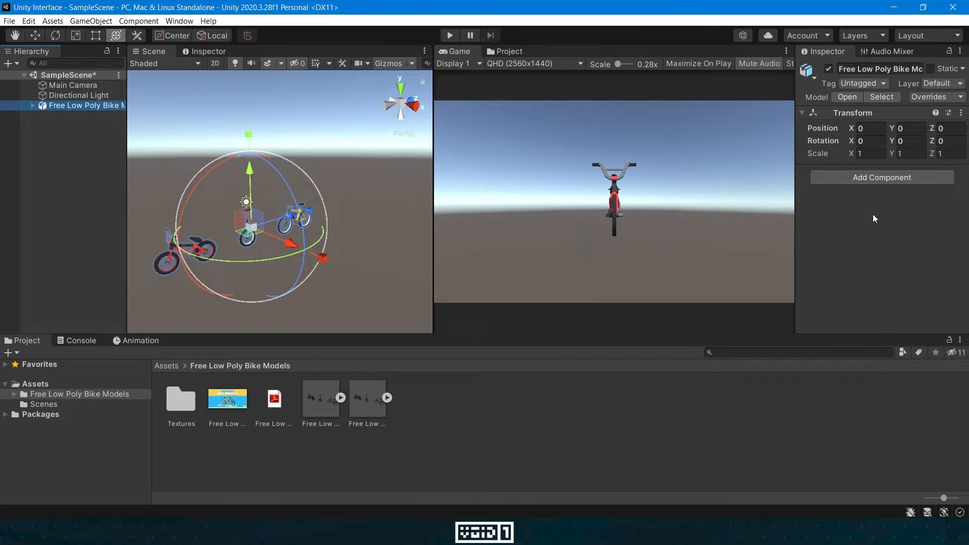
click(881, 177)
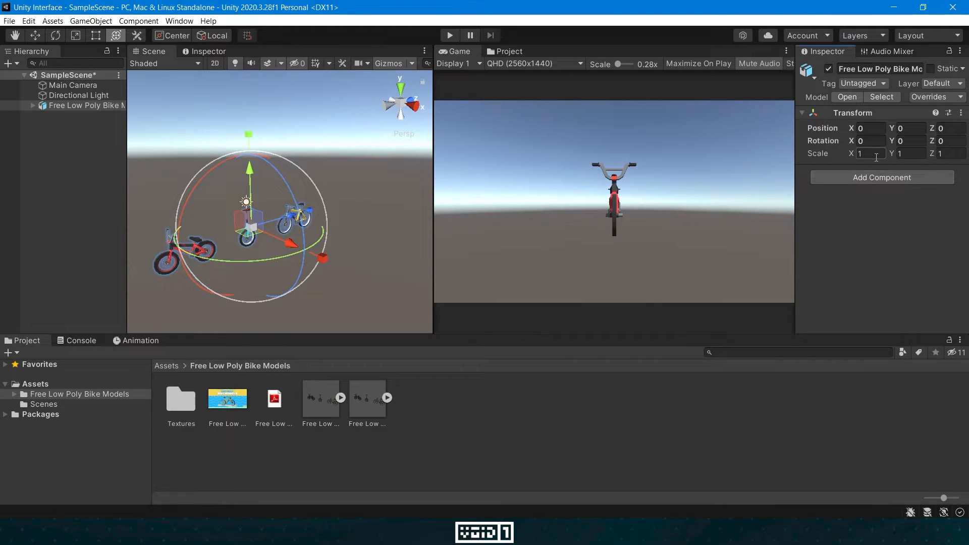
click(904, 142)
text(90)
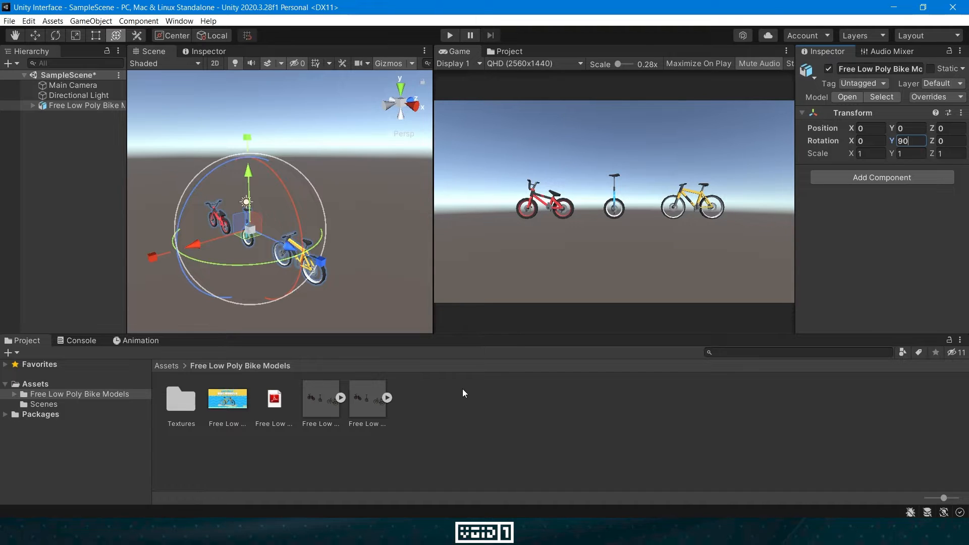
Step: Enlarge the Scene and Game views by shrinking the project asset area, and save the scene
click(449, 409)
drag(488, 334, 488, 376)
click(488, 422)
key(ctrl+s)
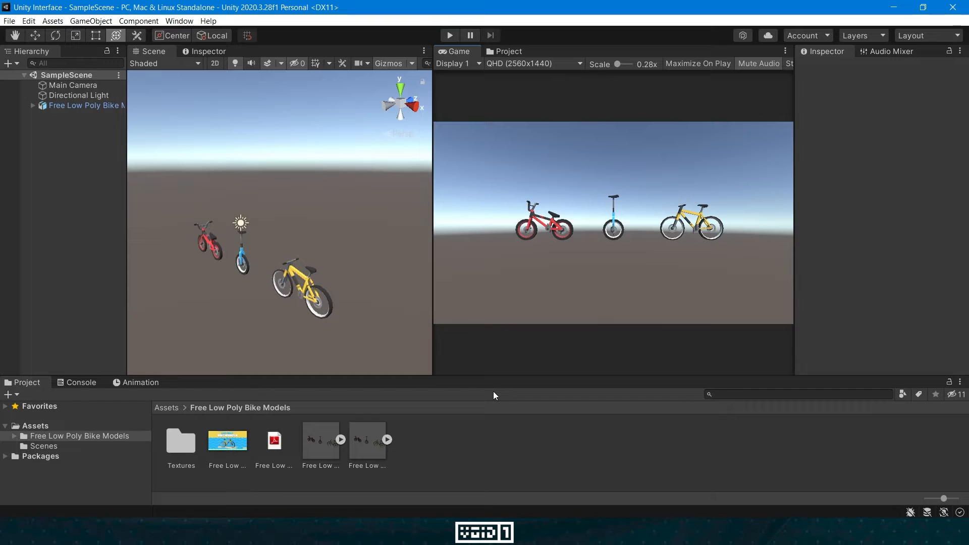
Step: Show the Console and test the scene by entering and leaving Play mode
click(73, 382)
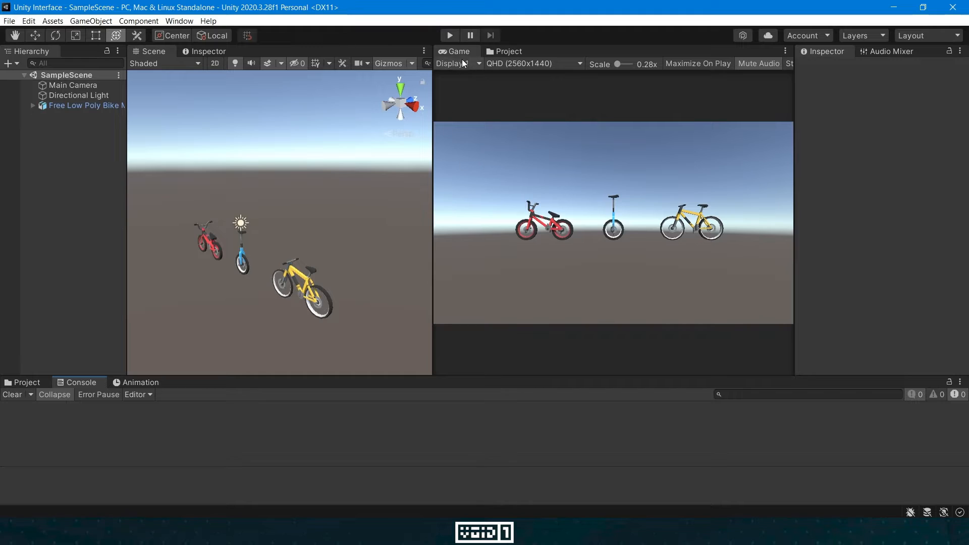
click(451, 36)
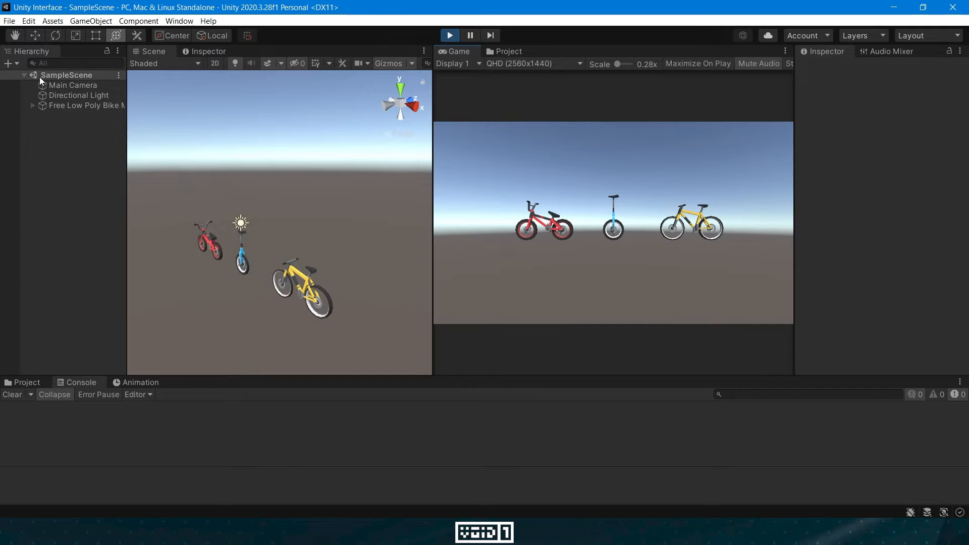
key(ctrl+s)
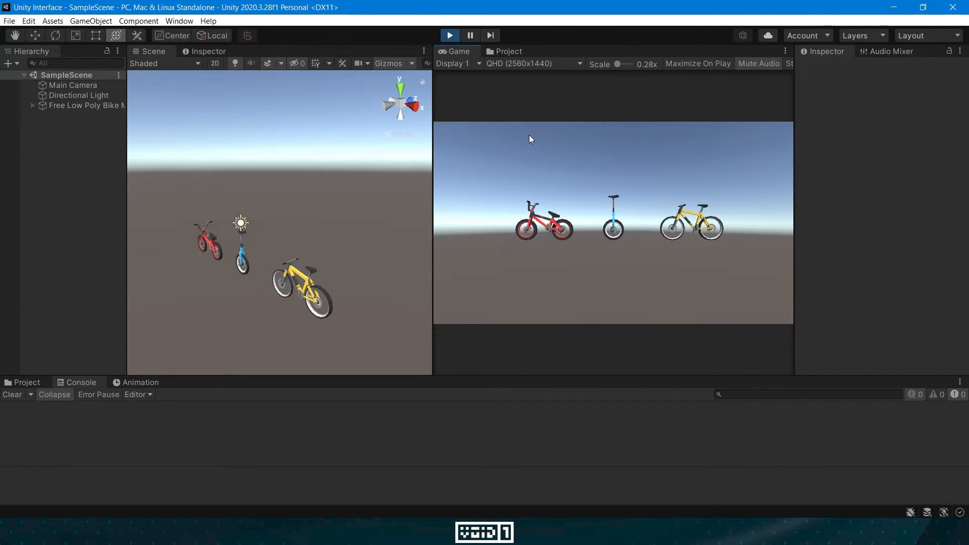
click(450, 36)
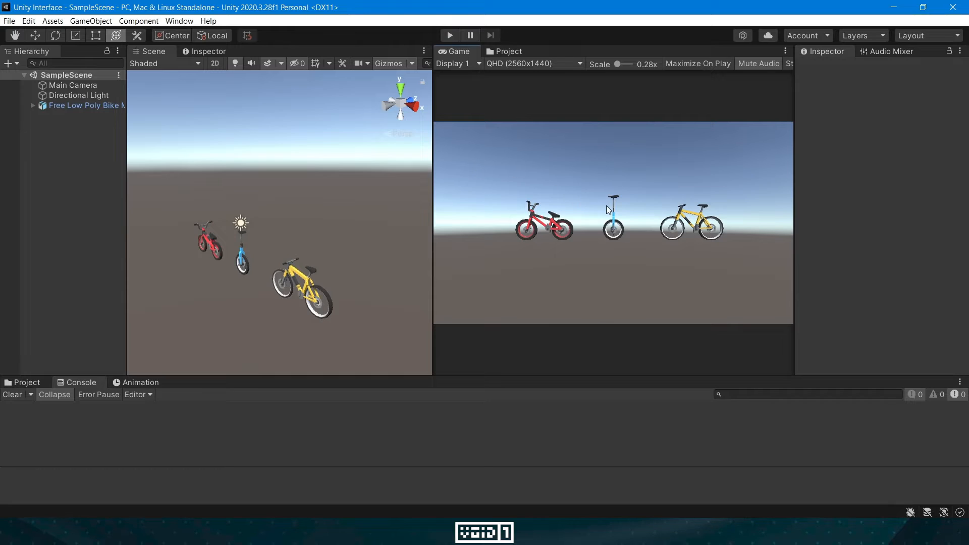
key(t)
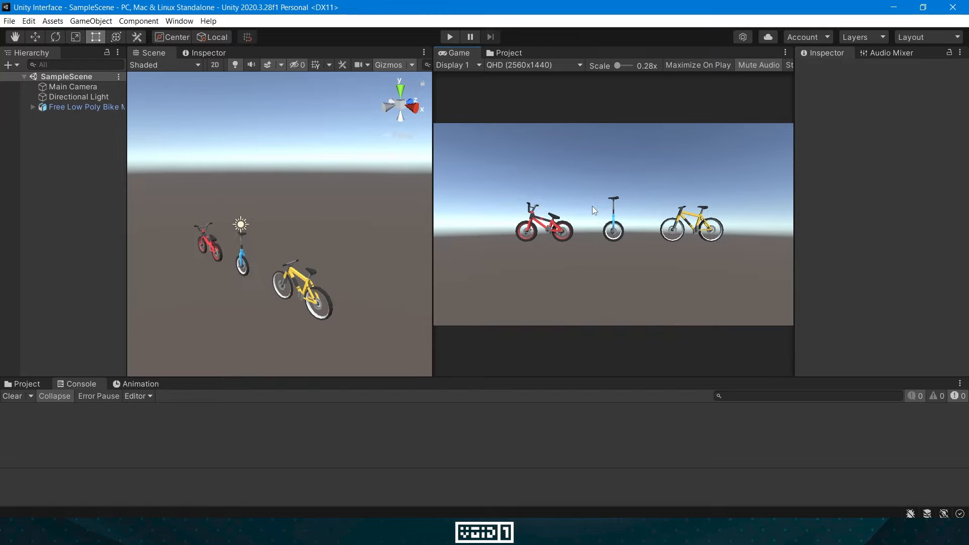
Step: Review the Graphics page of the project settings and close the settings window
click(29, 20)
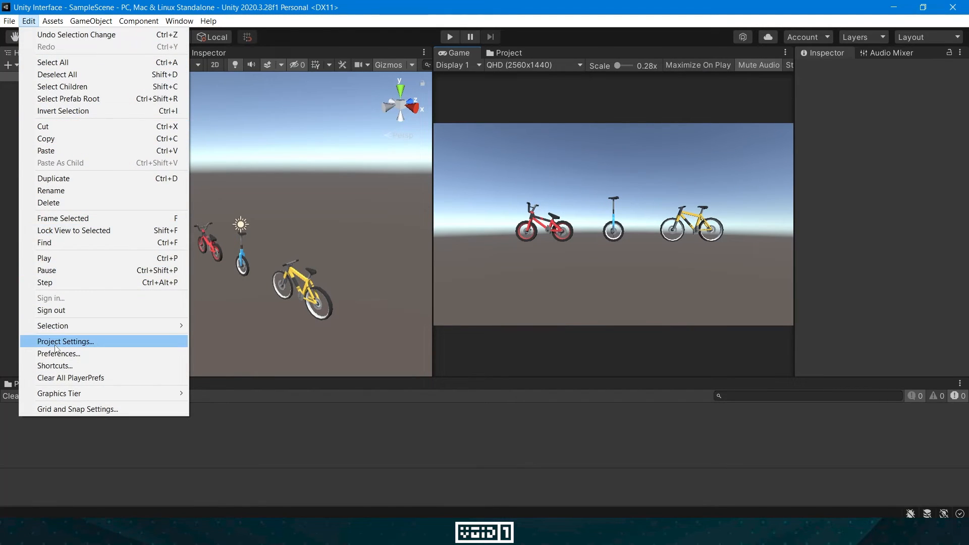
click(56, 343)
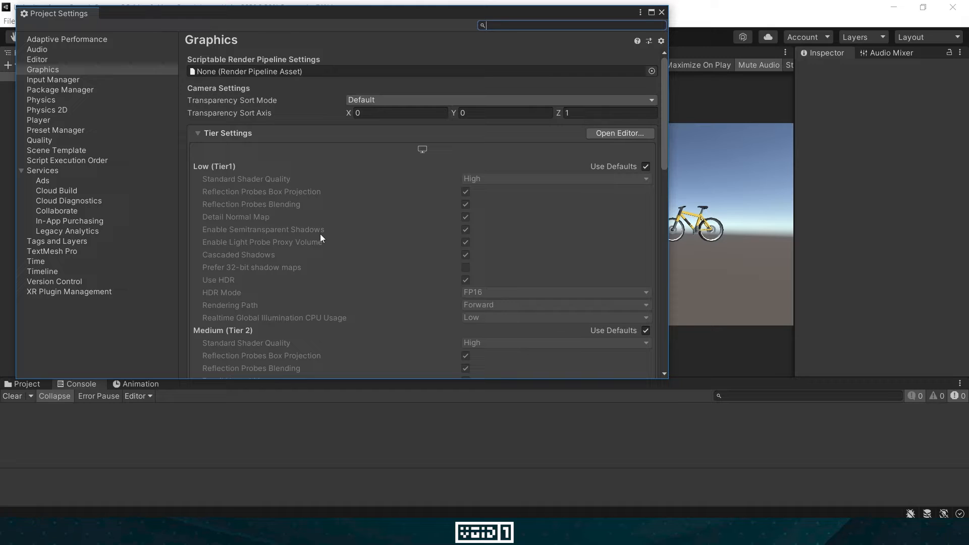
click(662, 11)
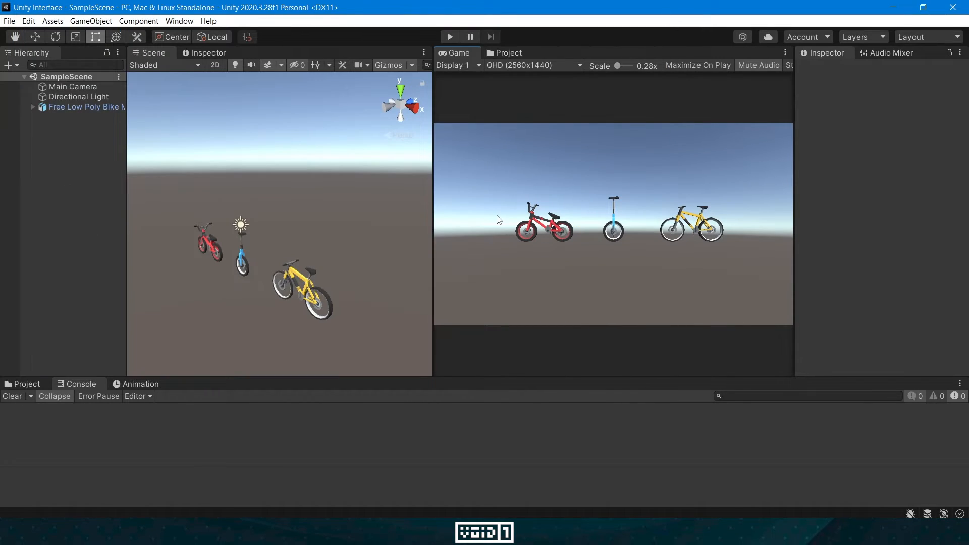
Step: Add the open SampleScene to the scenes in the build settings and close the window
click(9, 20)
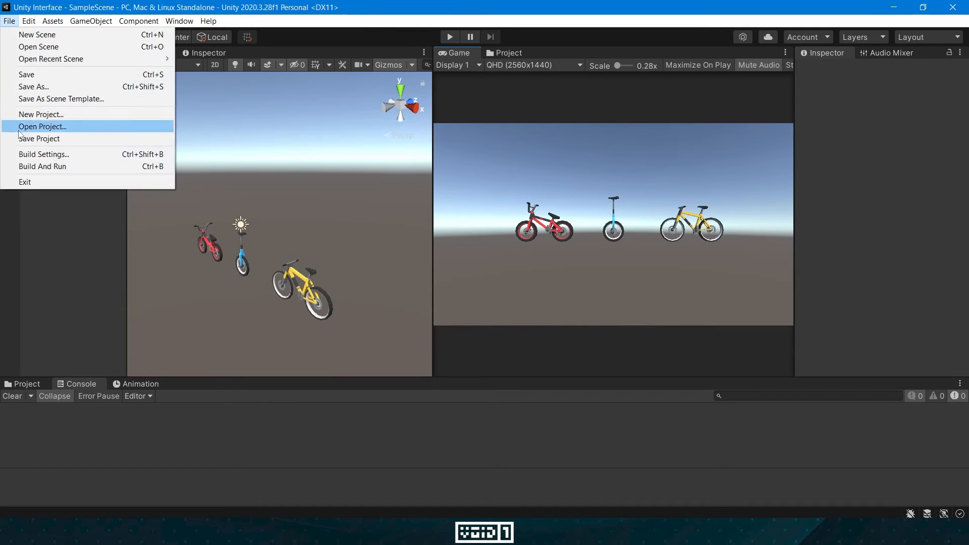
click(46, 155)
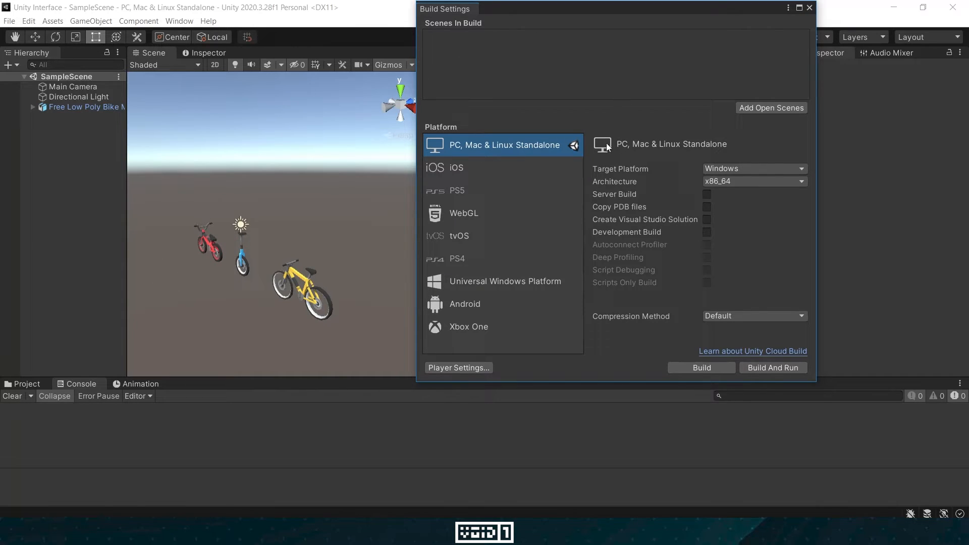
click(776, 111)
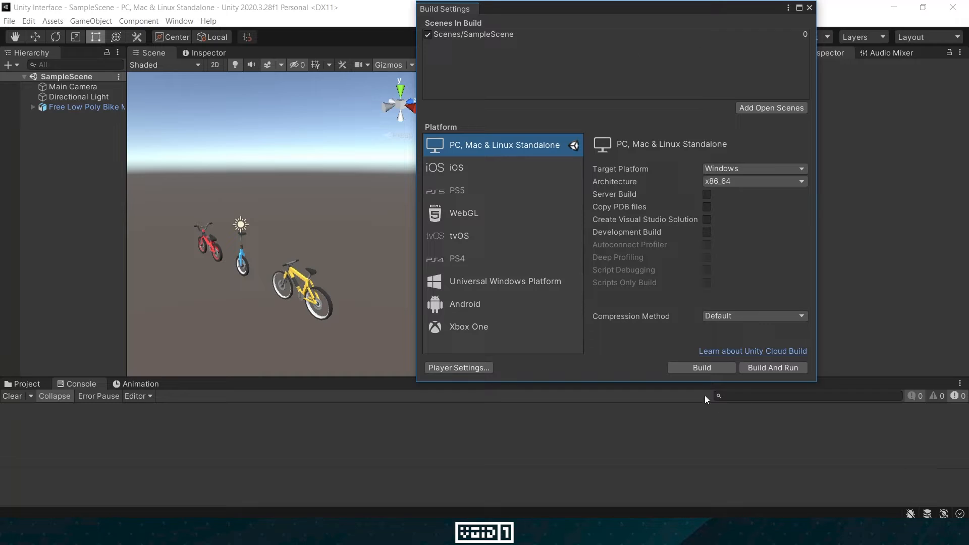
click(809, 8)
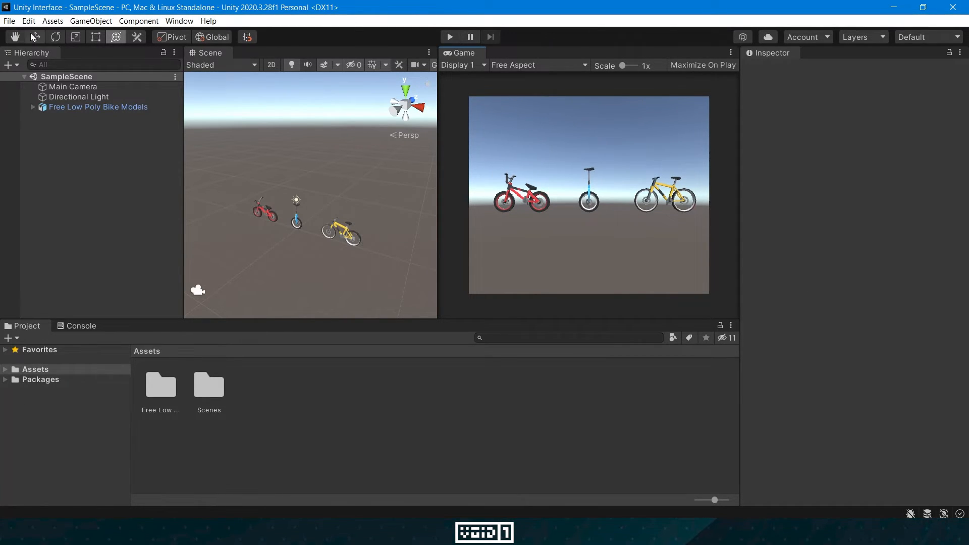
Step: Move the bike models along the Z axis to about 0.13 with the Move tool
click(15, 39)
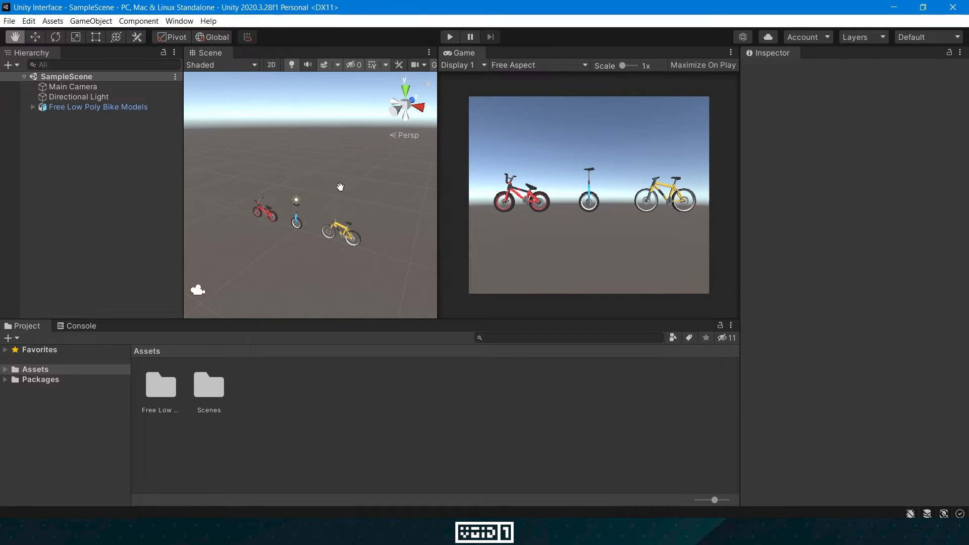
drag(388, 174, 397, 149)
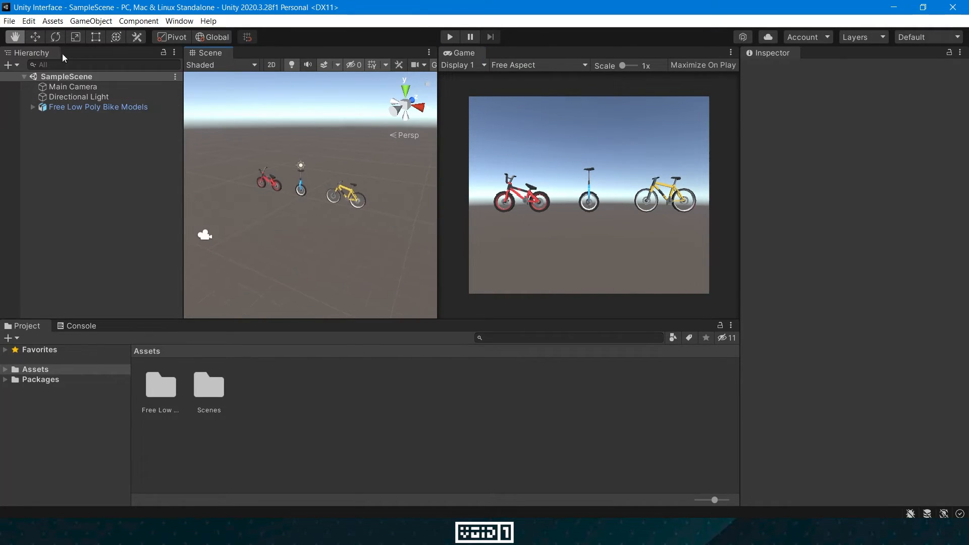
click(35, 41)
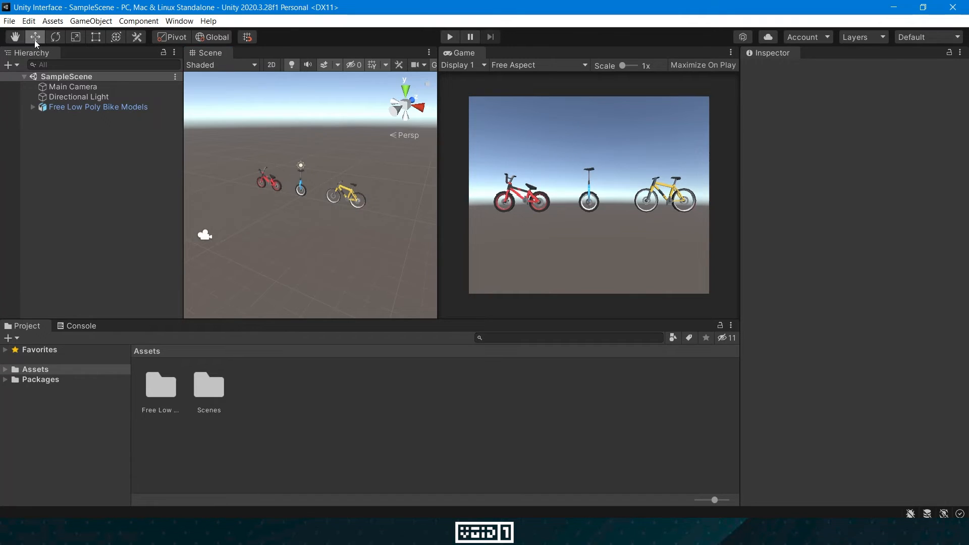
click(345, 206)
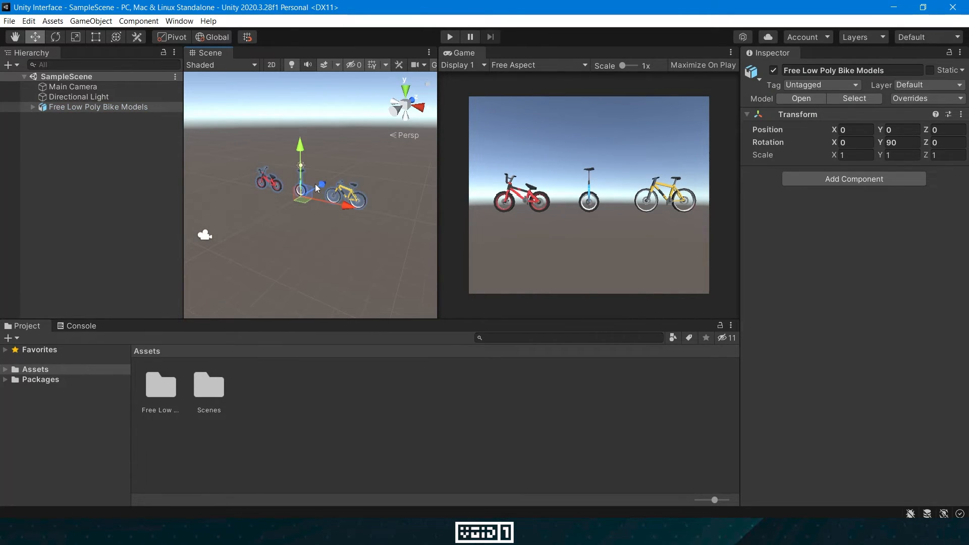
mouse_move(321, 186)
mouse_down()
mouse_move(340, 177)
mouse_move(353, 199)
mouse_move(323, 183)
mouse_up()
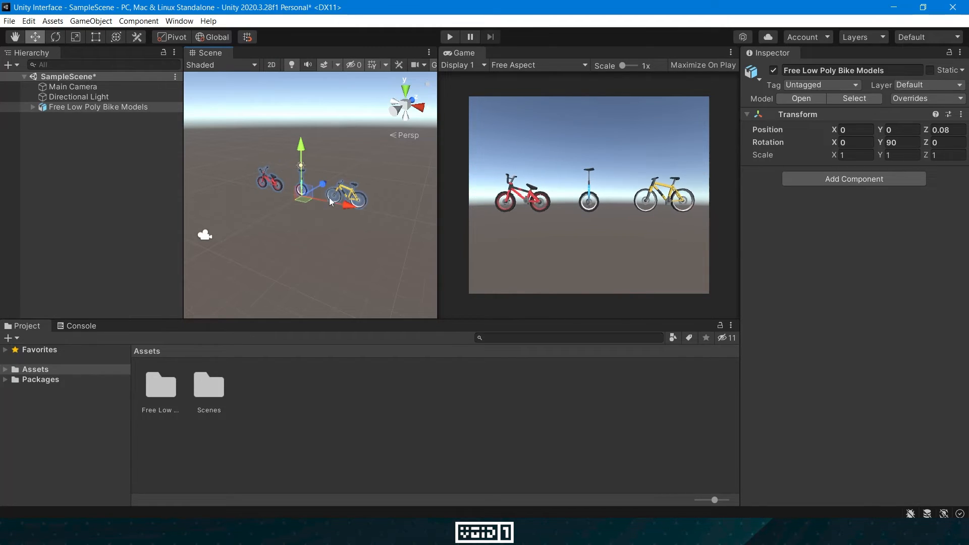
Step: Rotate the bike models to about 90.7 degrees on Y and scale them to about 1.67 on X
click(55, 37)
mouse_move(341, 222)
mouse_down()
mouse_move(247, 220)
mouse_move(357, 212)
mouse_move(328, 217)
mouse_up()
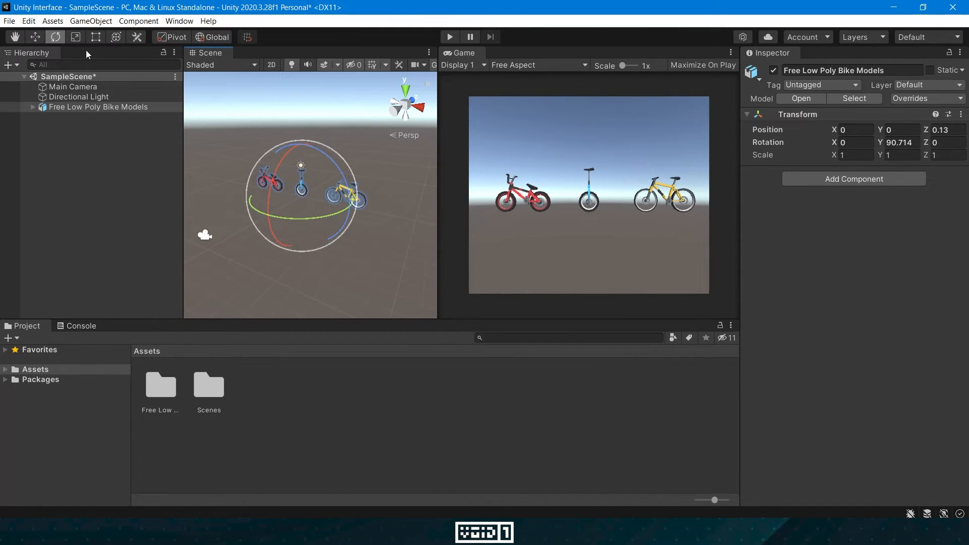
click(76, 37)
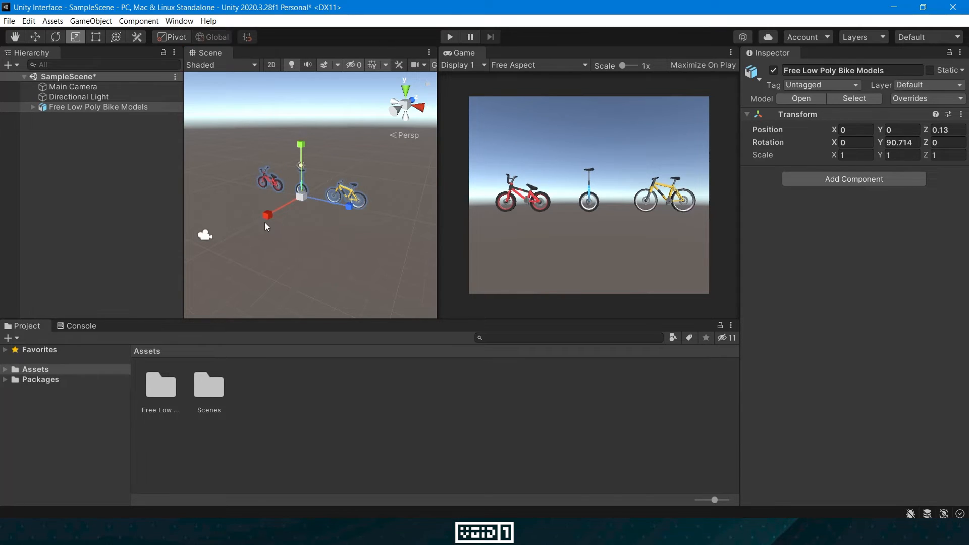
mouse_move(268, 216)
mouse_down()
mouse_move(235, 226)
mouse_move(263, 215)
mouse_up()
Step: Use the combined Transform tool to rotate the bike models to about 95.5 degrees on Y and move them to about 0.03 on X
click(98, 37)
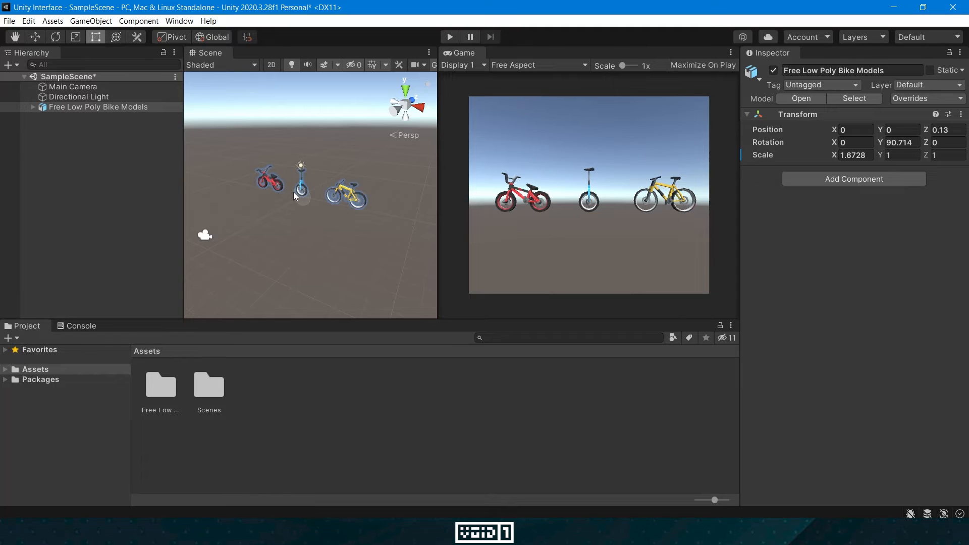
scroll(356, 206, up, 3)
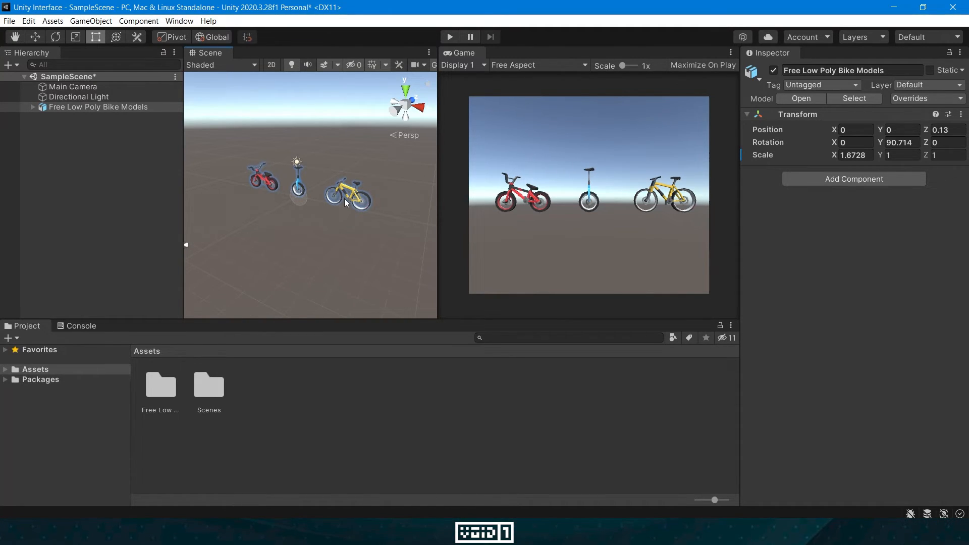
click(114, 38)
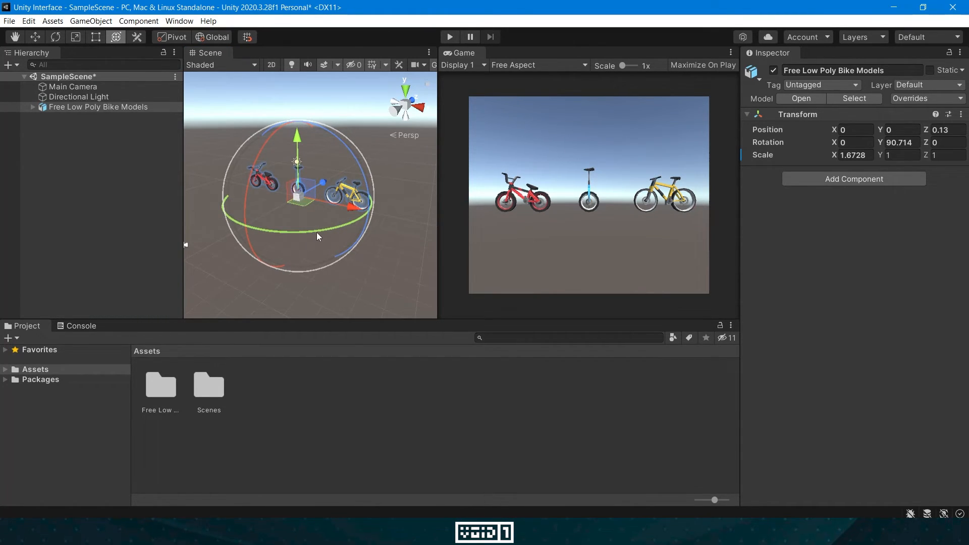
mouse_move(316, 232)
mouse_down()
mouse_move(284, 246)
mouse_move(304, 238)
mouse_up()
drag(345, 206, 346, 206)
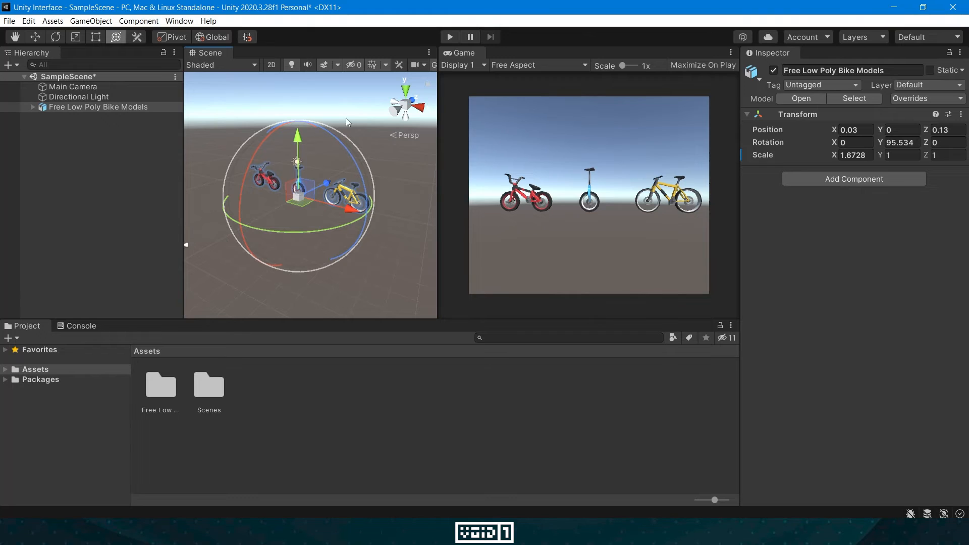
Step: Toggle the gizmo position between Center and Pivot, leave it on Pivot, and set the handle orientation to Local
click(168, 38)
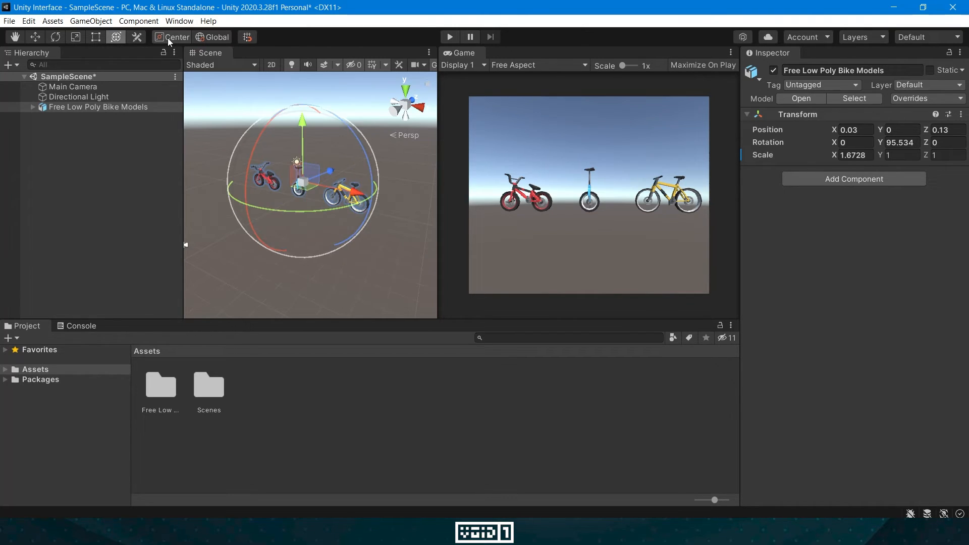
click(167, 38)
click(167, 37)
click(167, 38)
click(167, 37)
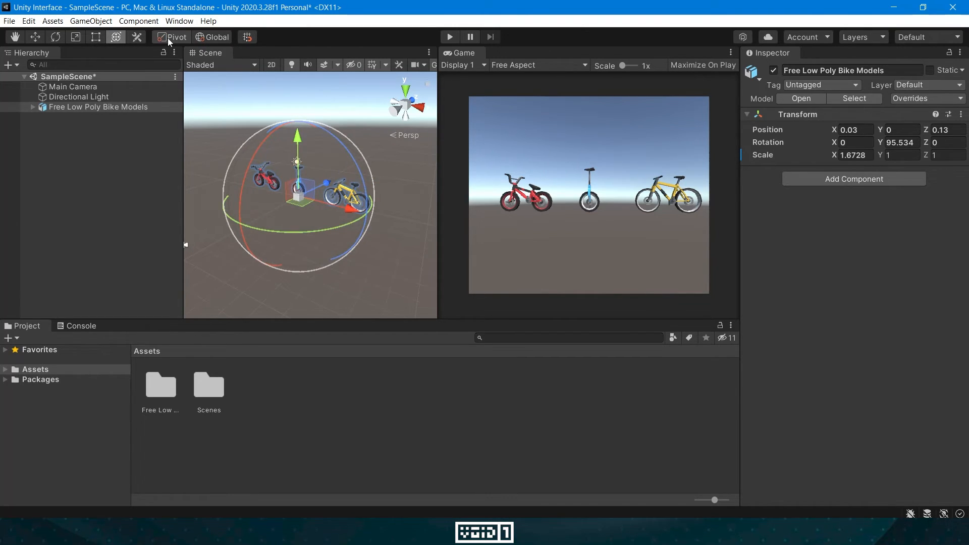
click(223, 42)
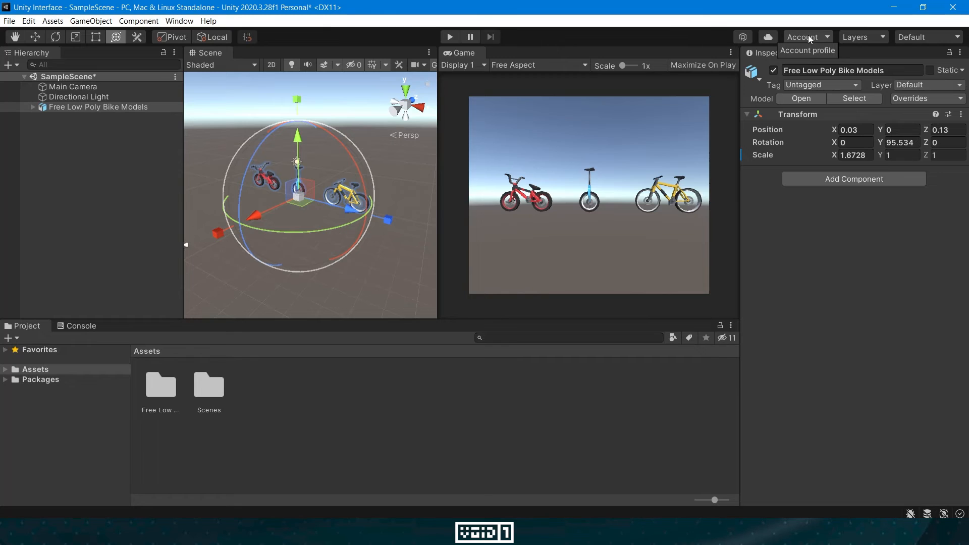
Step: View the list of layers, try the 2 by 3 and Tall editor layouts, and apply the Wide layout
click(877, 37)
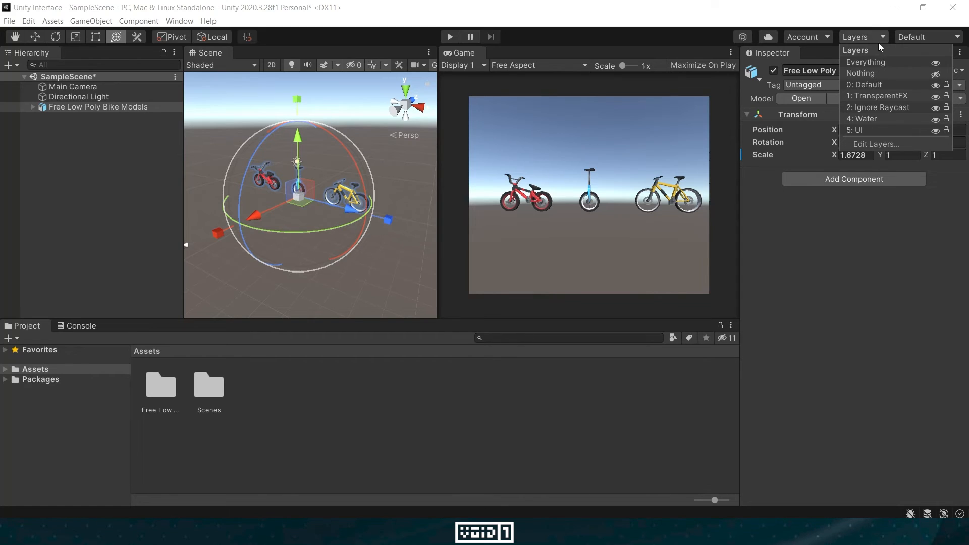
click(913, 41)
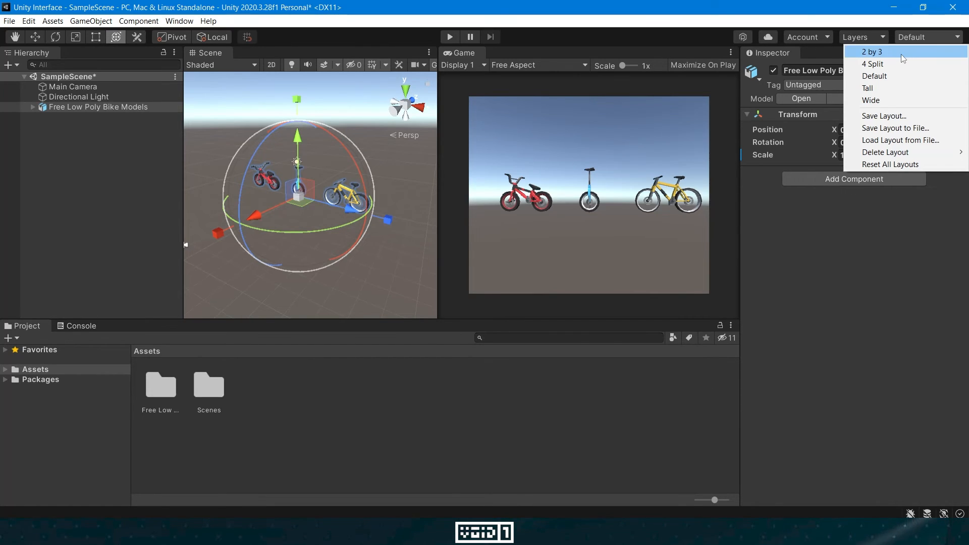
click(901, 53)
click(924, 41)
click(899, 87)
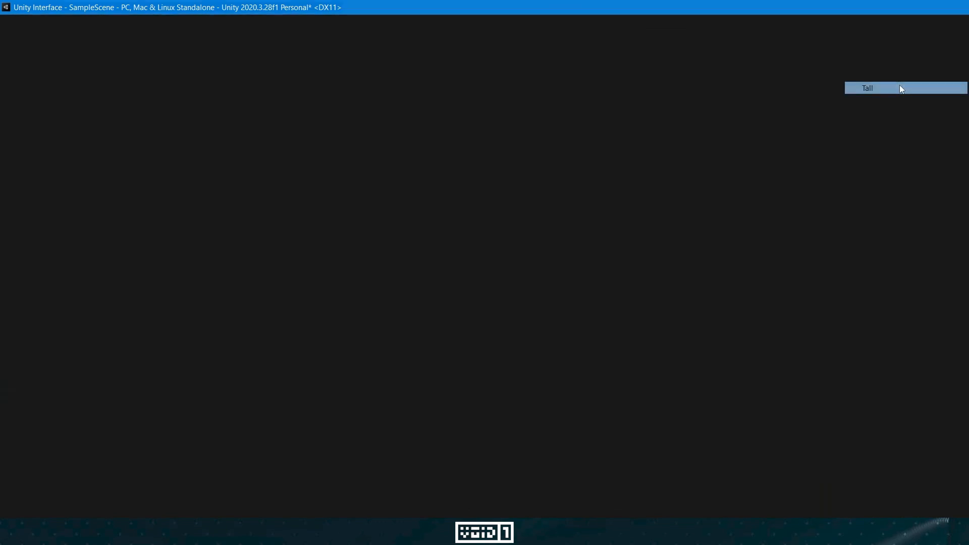
click(924, 40)
click(901, 100)
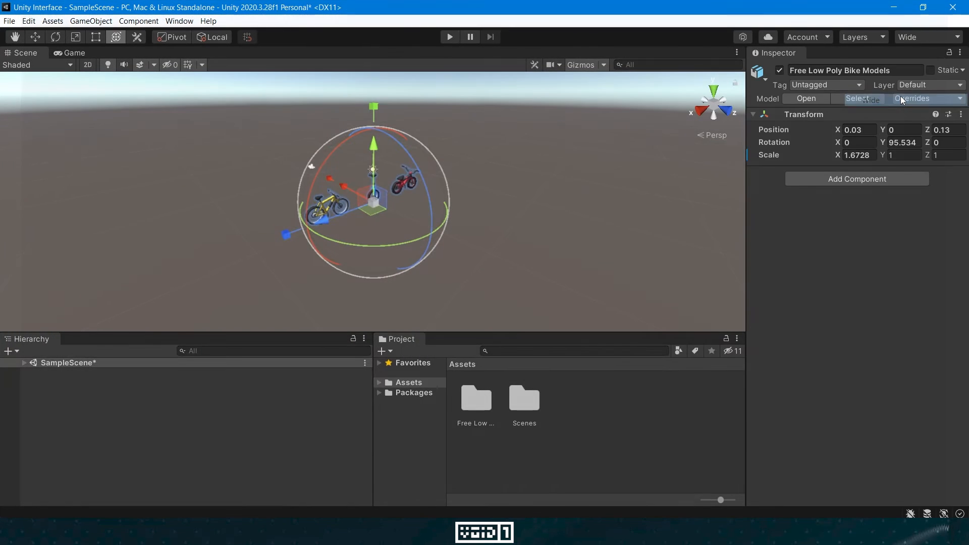